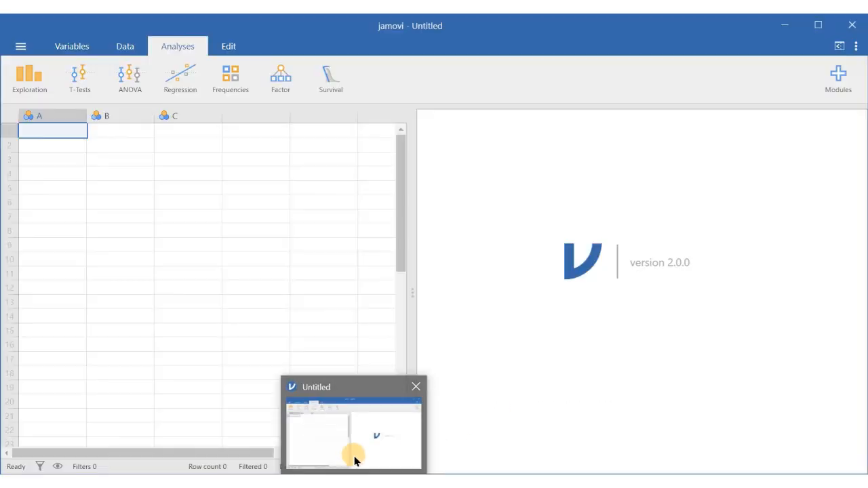
Switch to jamovi and open the data file Paired Sample t-test_Demo from the computer.
left_click(354, 460)
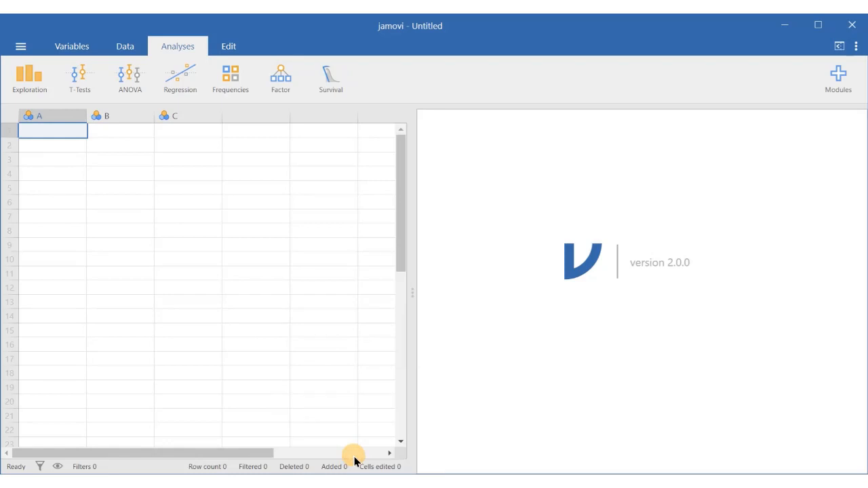
left_click(21, 45)
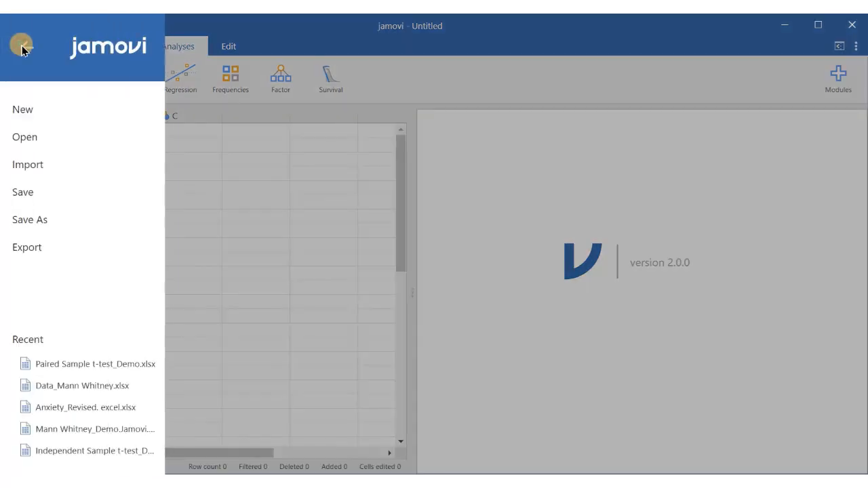
left_click(29, 142)
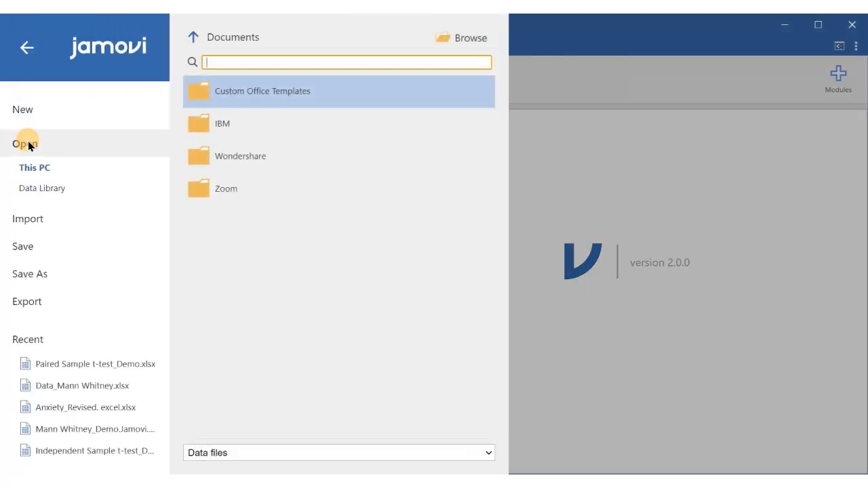
left_click(466, 37)
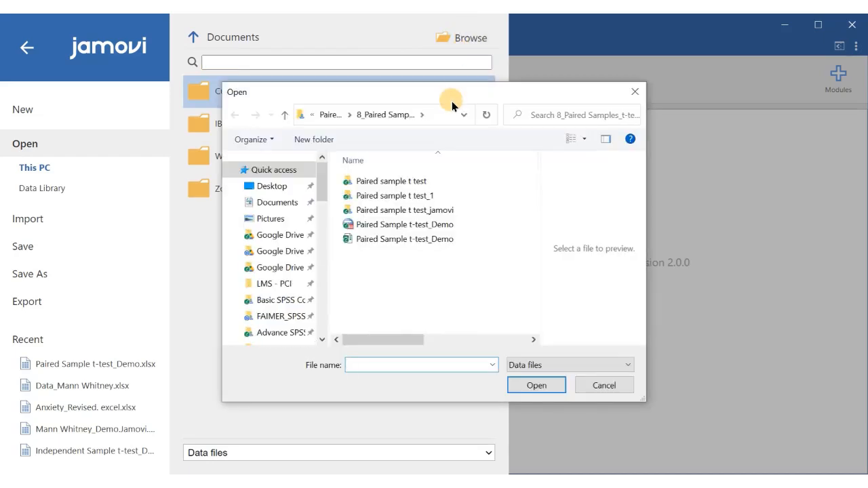
left_click(405, 239)
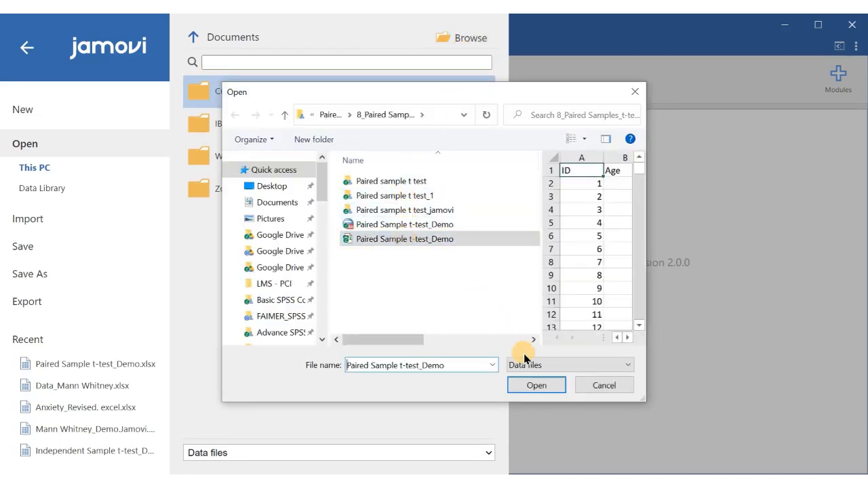
left_click(527, 386)
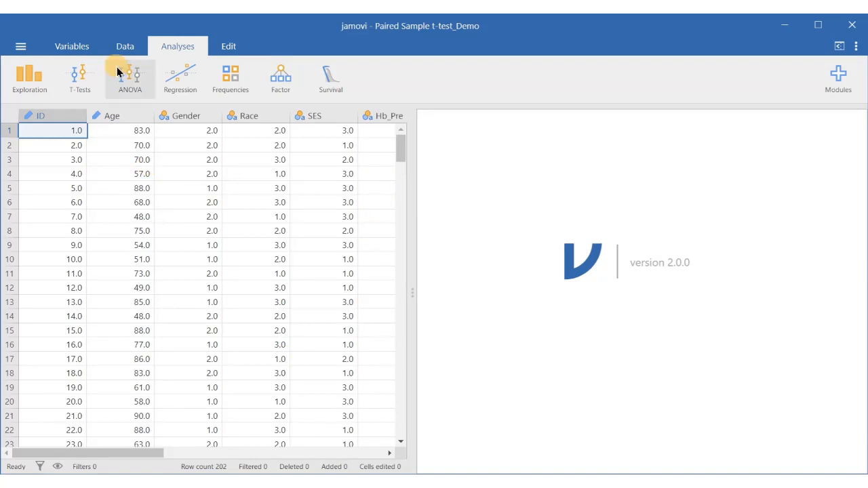
Go through the variable setup and set the measure type of Hb_Pre to Continuous.
left_click(79, 48)
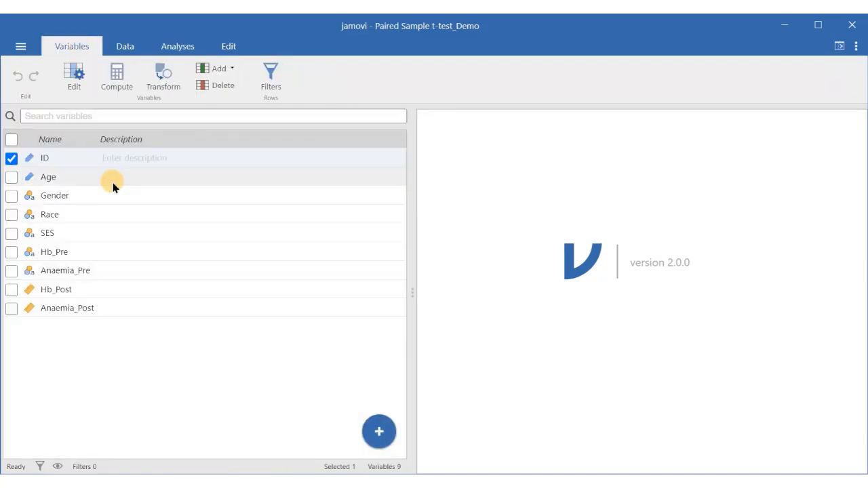
left_click(75, 78)
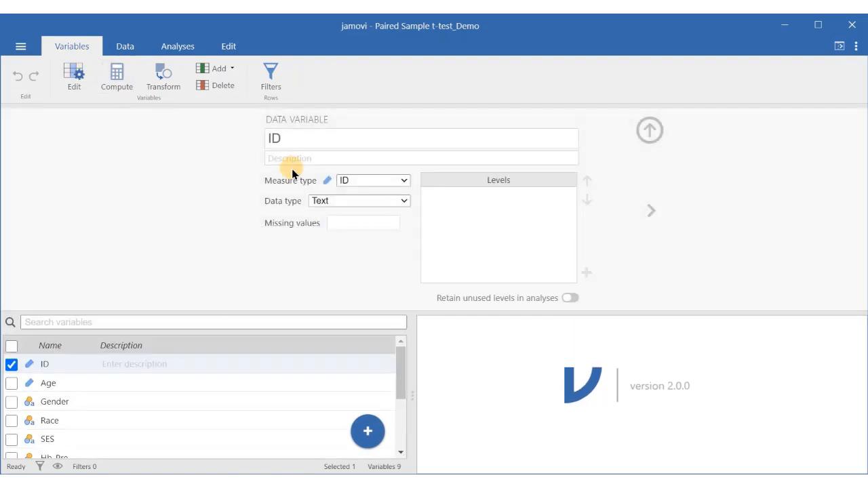
left_click(649, 206)
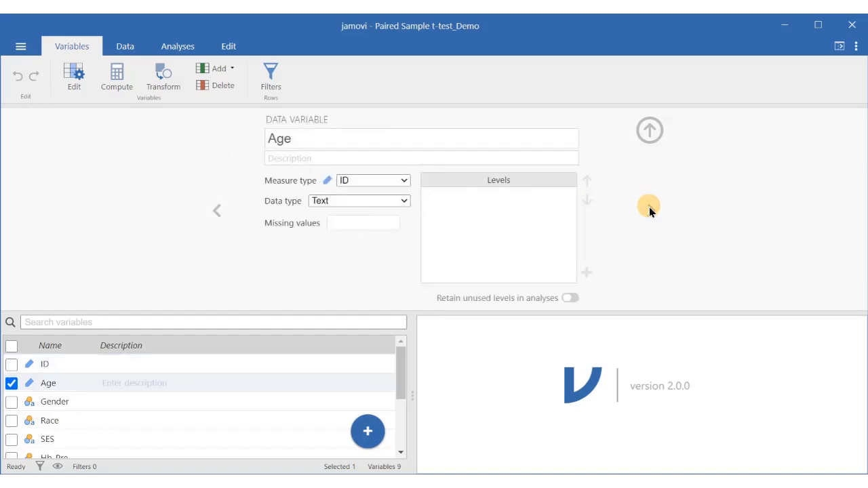
left_click(649, 207)
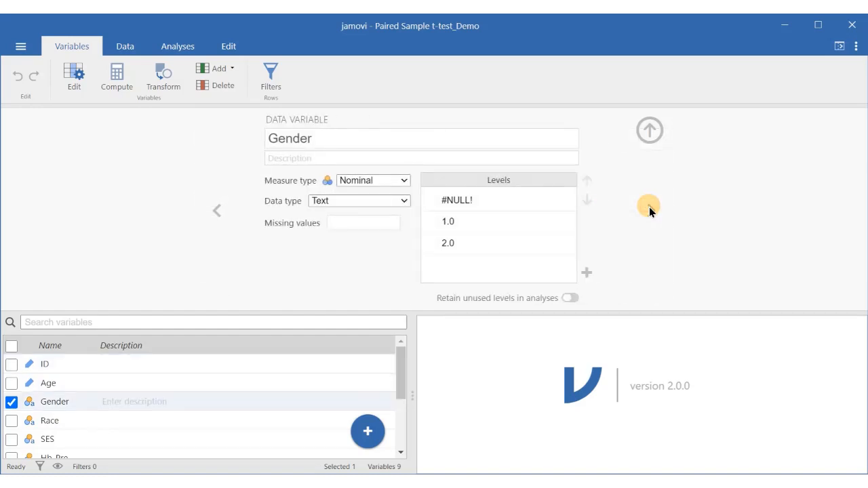
left_click(649, 207)
left_click(649, 207)
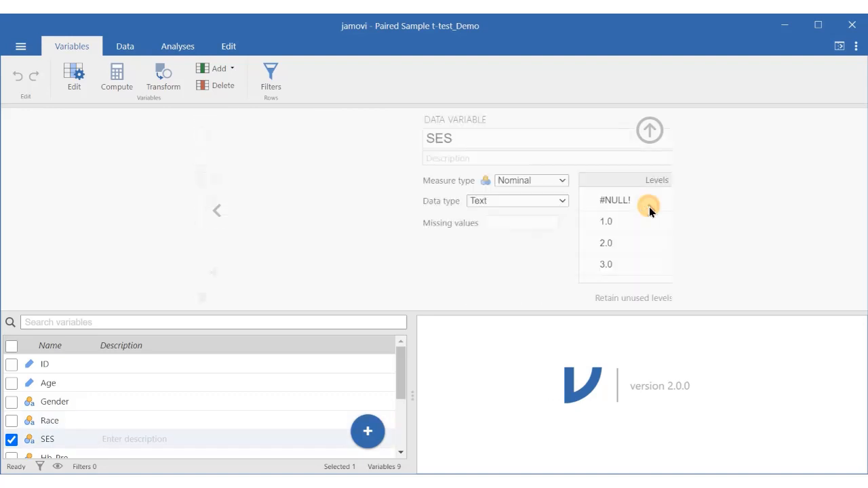
left_click(649, 206)
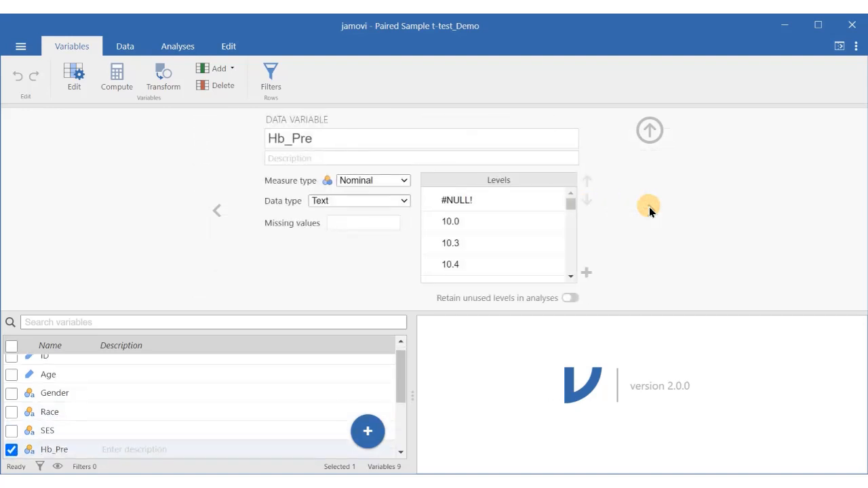
left_click(406, 179)
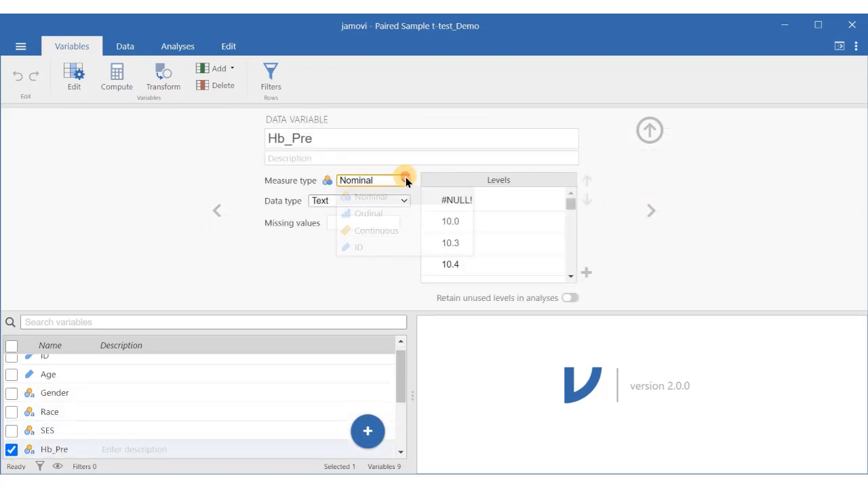
left_click(374, 229)
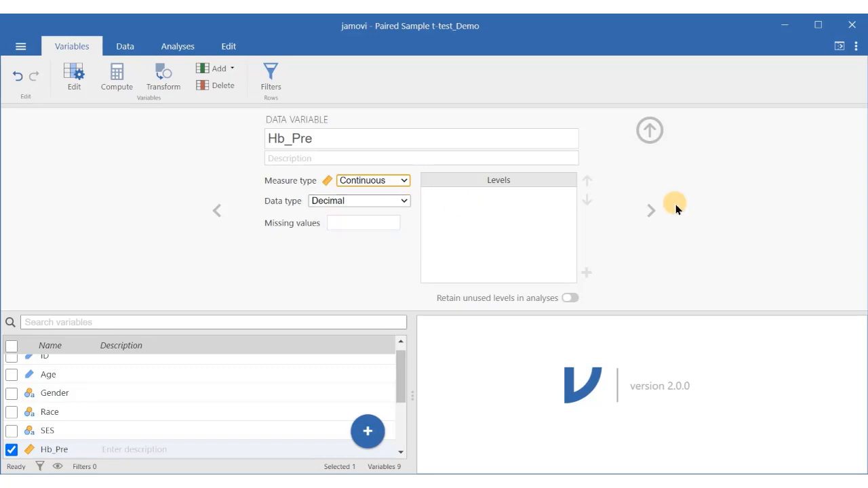
Review the remaining variables and start a Paired Samples T-Test analysis.
left_click(652, 212)
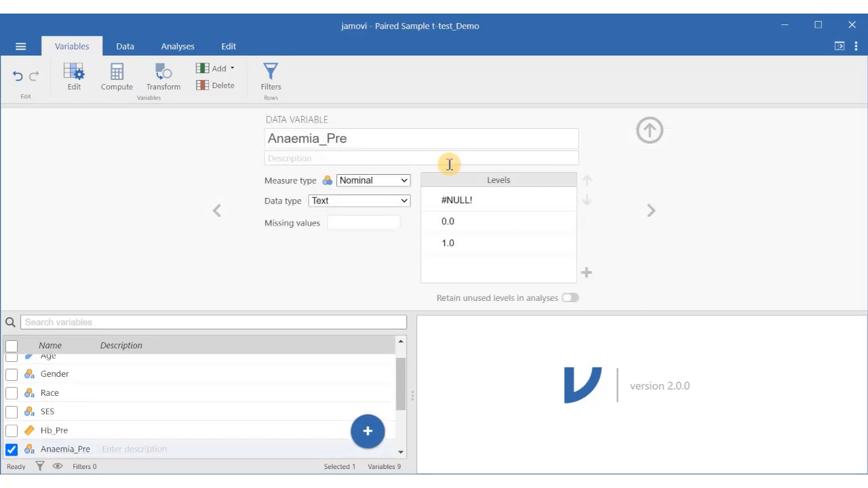
left_click(652, 210)
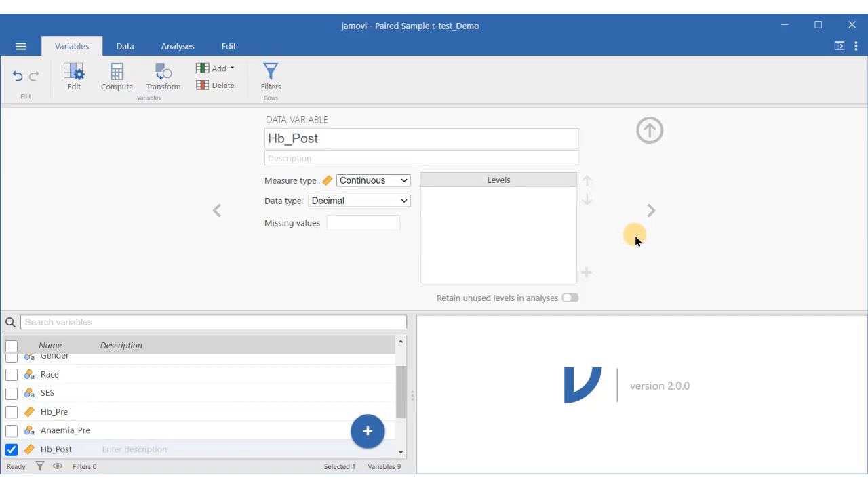
left_click(127, 46)
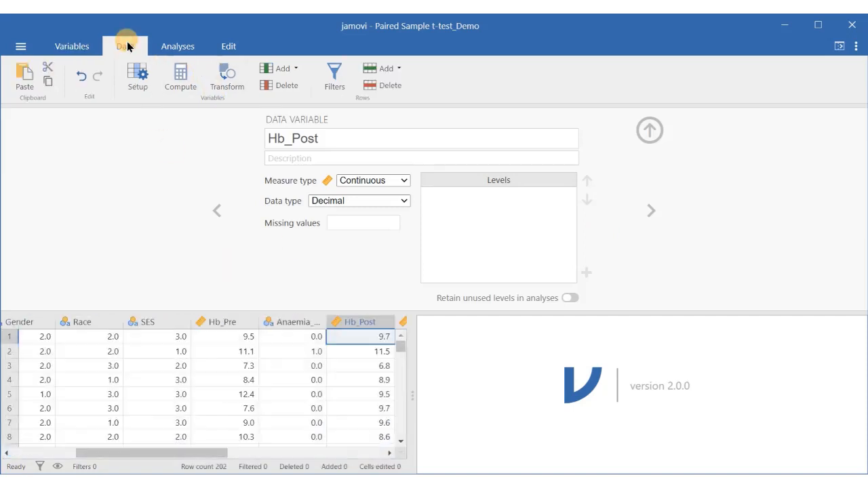
left_click(168, 48)
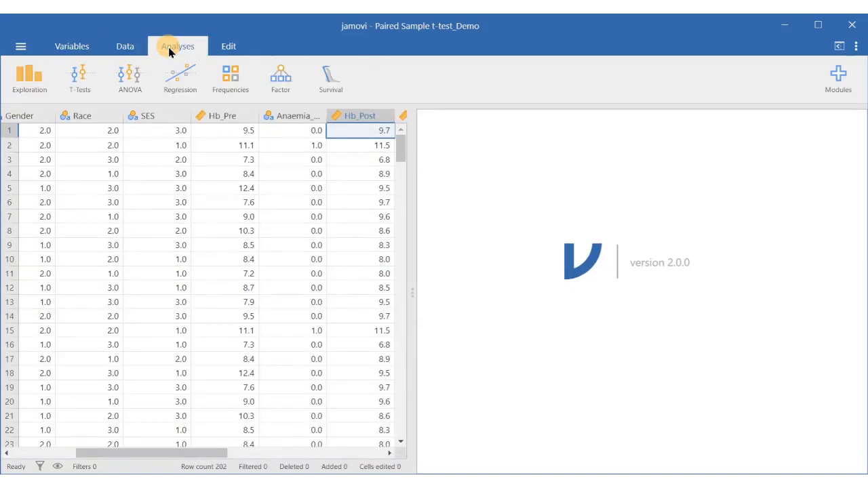
left_click(78, 80)
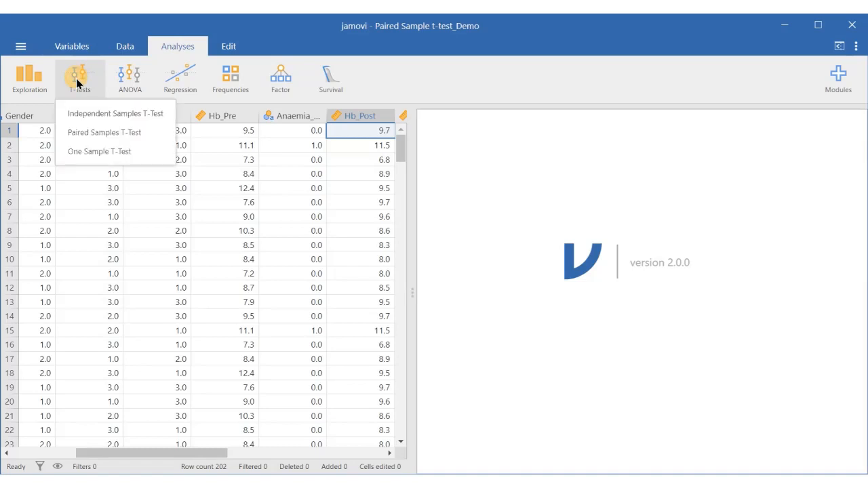
left_click(84, 132)
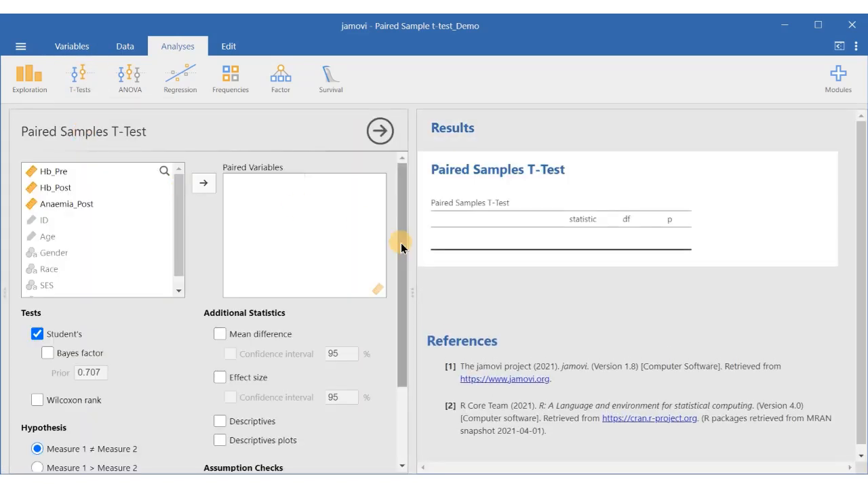
Add Hb_Pre and Hb_Post as the paired variables.
mouse_move(401, 244)
left_mouse_down()
mouse_move(398, 266)
mouse_move(399, 246)
left_mouse_up()
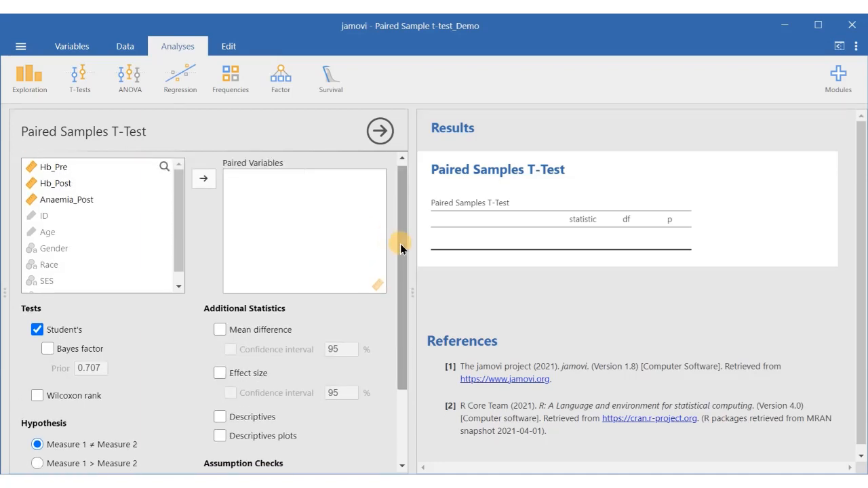
left_click(62, 169)
left_click(201, 181)
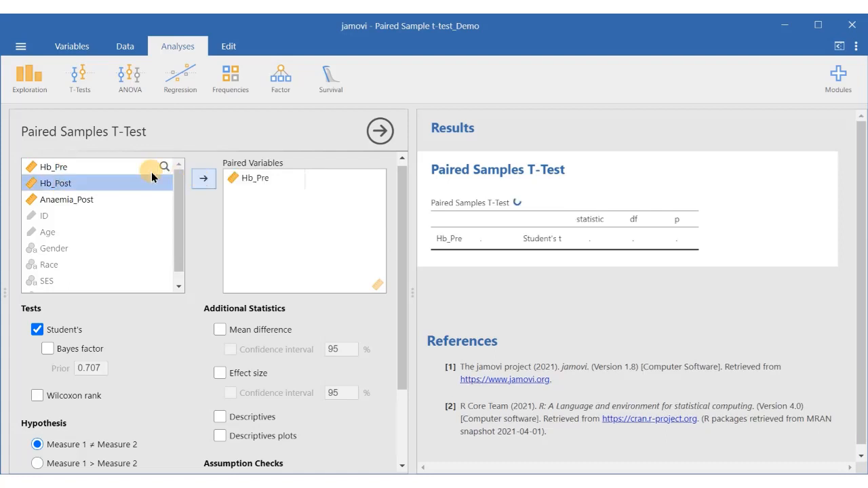
left_click(205, 180)
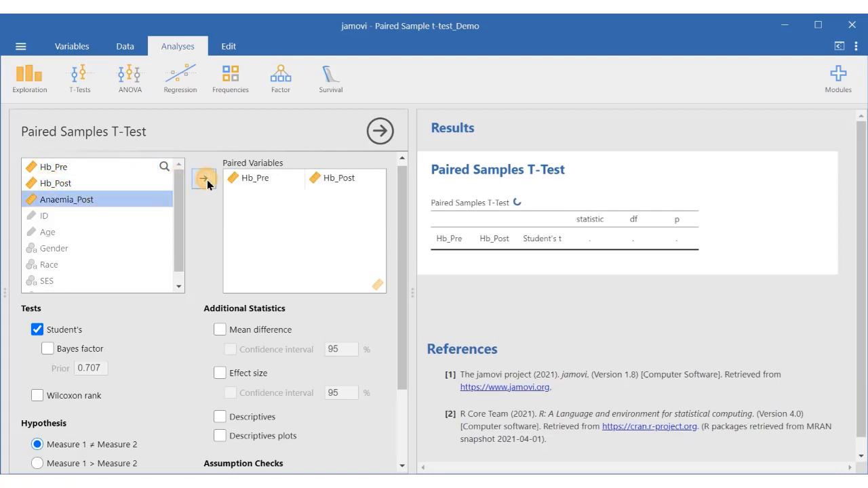
Enable the Q-Q plot, mean difference with its 95% confidence interval, and descriptives for the test.
left_click_drag(402, 257, 376, 359)
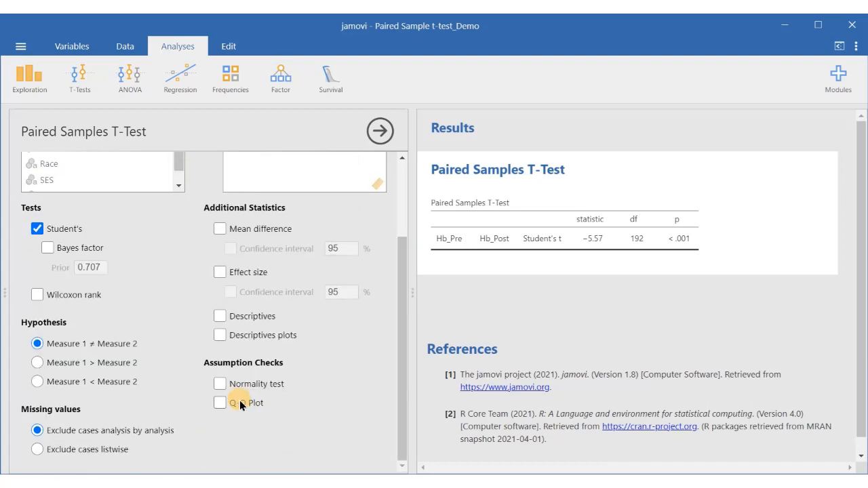
left_click(239, 402)
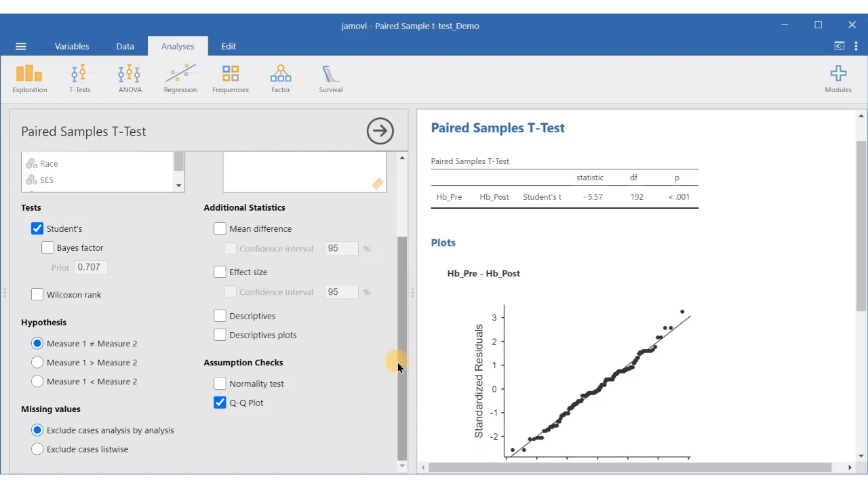
left_click(220, 229)
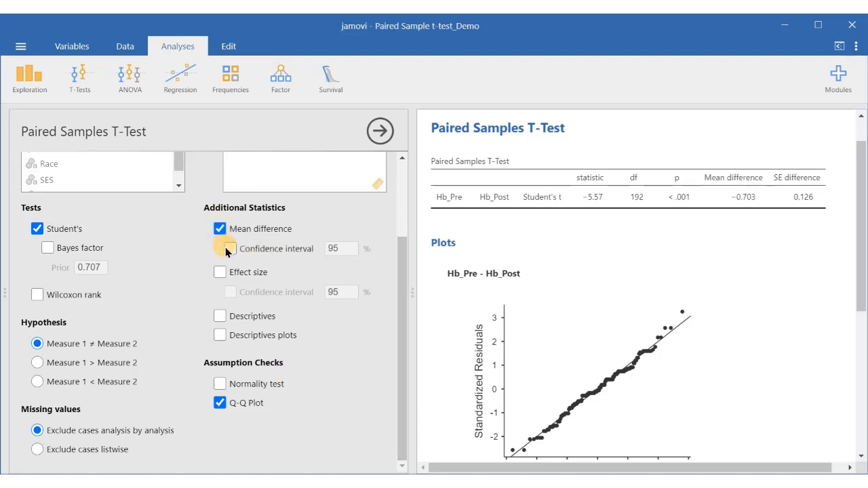
left_click(228, 248)
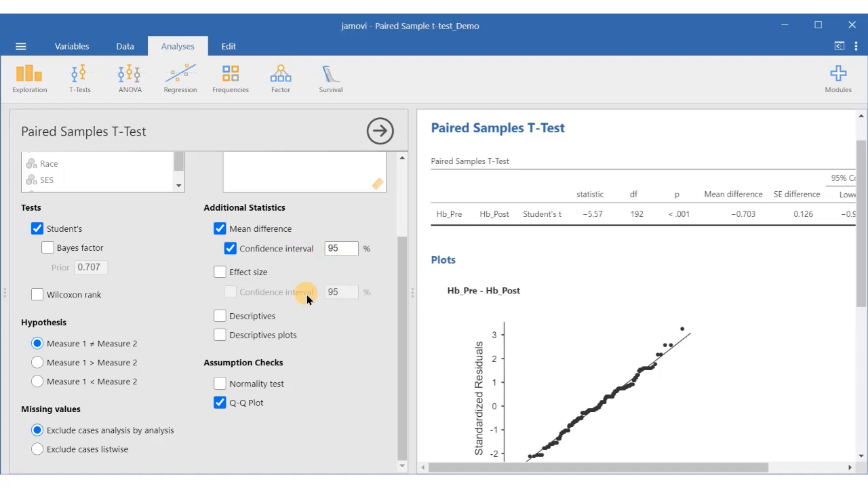
left_click(244, 317)
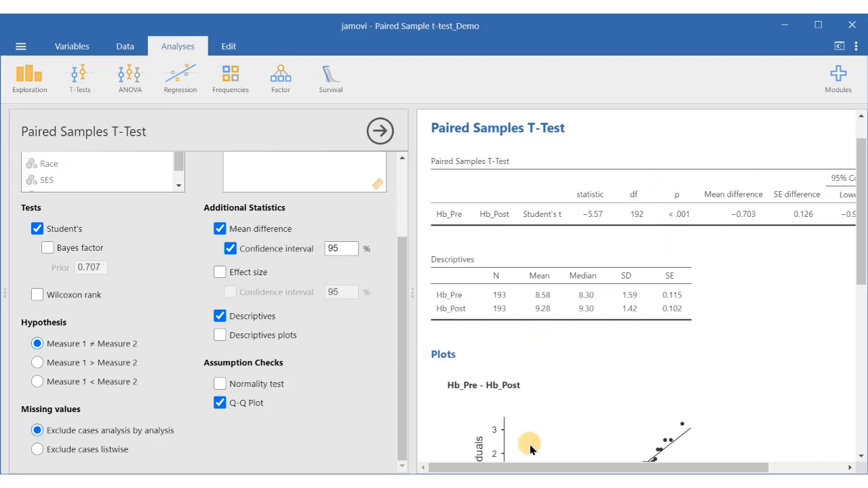
Switch to the Word document and examine the results table and interpretation text.
left_click_drag(530, 470, 543, 470)
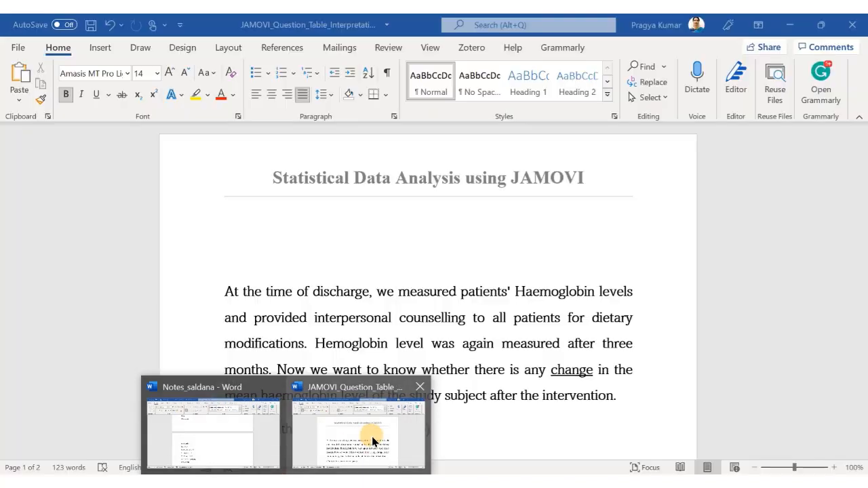
left_click(372, 436)
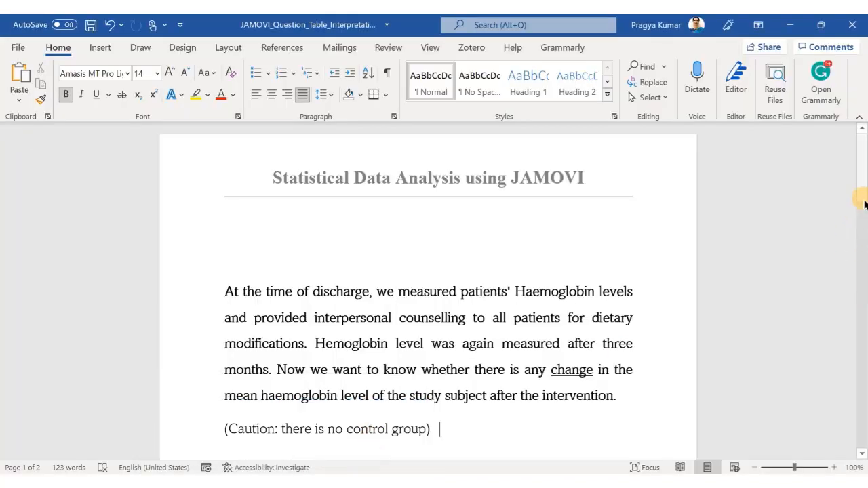
left_click_drag(863, 190, 862, 352)
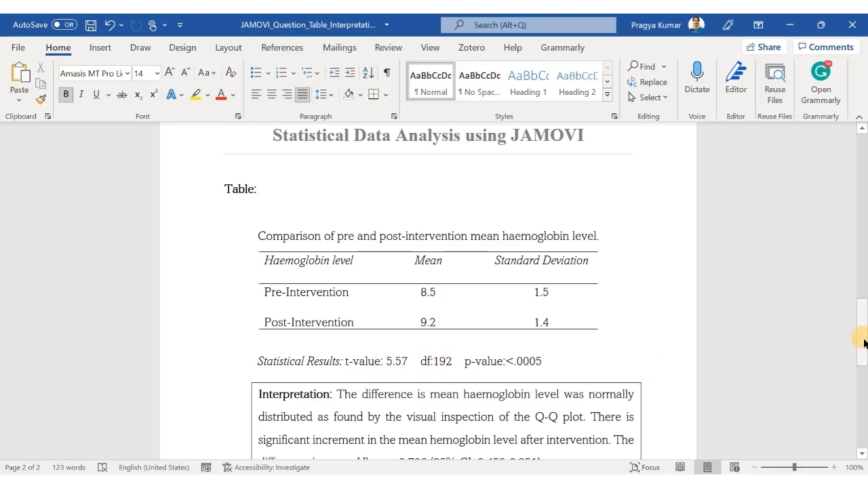
left_click_drag(858, 341, 862, 374)
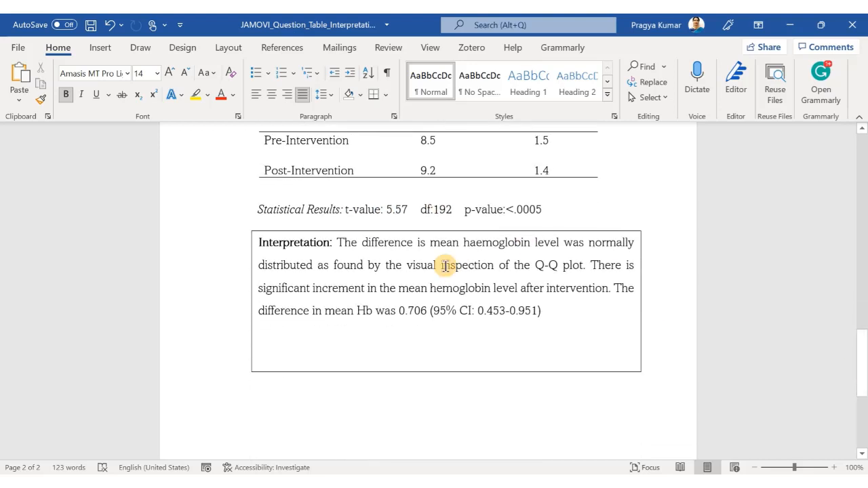